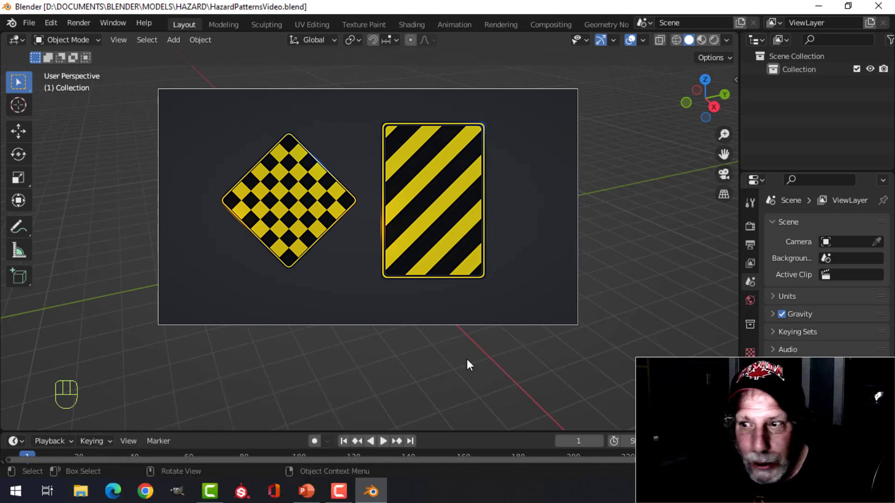
# Add a mesh plane at the origin and rotate its geometry 90° about X so it faces the front view.
pyautogui.press('KP_1')
pyautogui.scroll(-2, 461, 358)
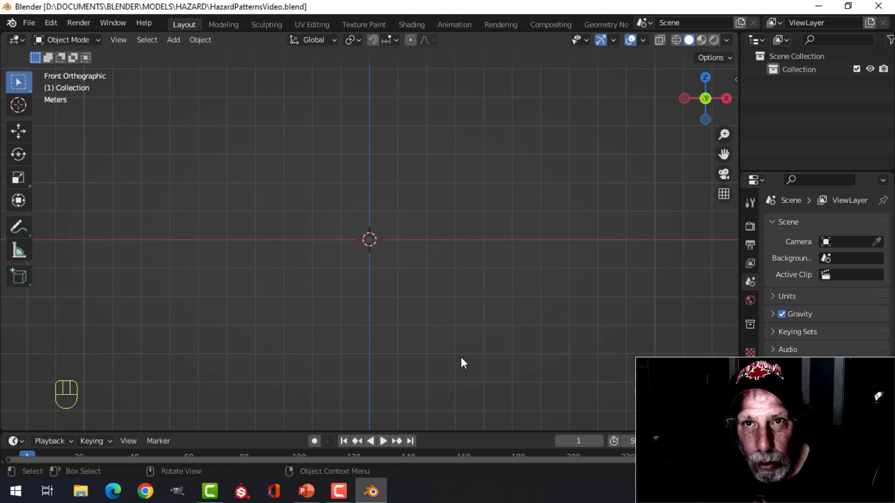
pyautogui.hotkey('shift', 'a')
pyautogui.moveTo(421, 207)
pyautogui.click(511, 210)
pyautogui.press('Tab')
pyautogui.press('r')
pyautogui.press('x')
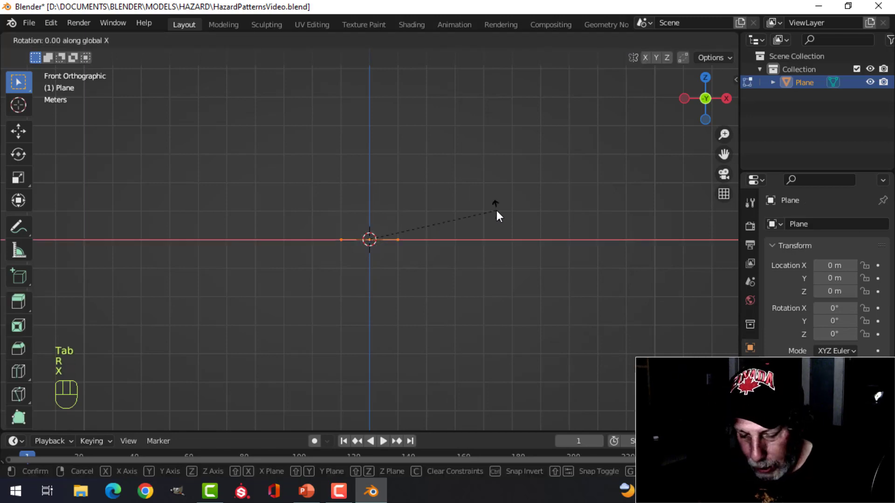
pyautogui.press('9')
pyautogui.press('0')
pyautogui.click(496, 211)
# Rotate the plane's geometry 45° about Y to form a diamond.
pyautogui.scroll(3, 496, 210)
pyautogui.press('r')
pyautogui.press('y')
pyautogui.press('4')
pyautogui.press('5')
pyautogui.click(496, 210)
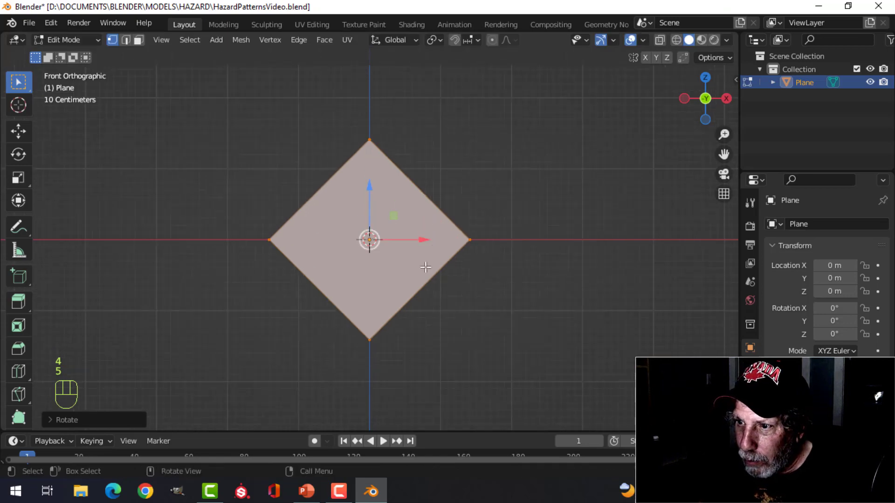
# Bevel the diamond's four corner vertices to round them slightly.
pyautogui.hotkey('ctrl', 'shift', 'b')
pyautogui.scroll(3, 511, 259)
pyautogui.click(511, 259)
# Inset the whole diamond face to create a thin border along its edge.
pyautogui.press('a')
pyautogui.scroll(3, 540, 222)
pyautogui.keyDown('shift'); pyautogui.moveTo(529, 138); pyautogui.dragTo(526, 203, button='middle'); pyautogui.keyUp('shift')
pyautogui.scroll(2, 519, 180)
pyautogui.press('i')
pyautogui.click(557, 174)
pyautogui.scroll(-3, 543, 180)
# Create a material named black on the diamond and darken its base color to a value of 0.024.
pyautogui.press('Tab')
pyautogui.click(750, 455)
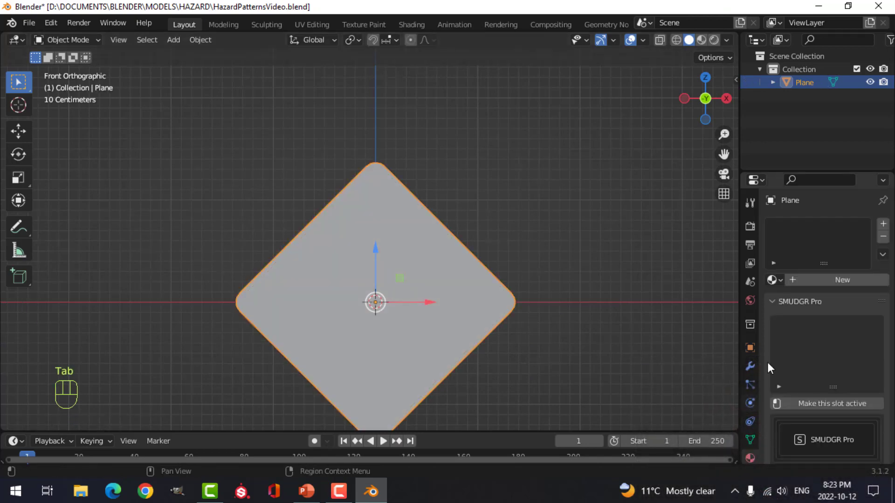
pyautogui.click(811, 279)
pyautogui.doubleClick(805, 228)
pyautogui.write('black')
pyautogui.click(848, 419)
pyautogui.moveTo(859, 274); pyautogui.dragTo(860, 306)
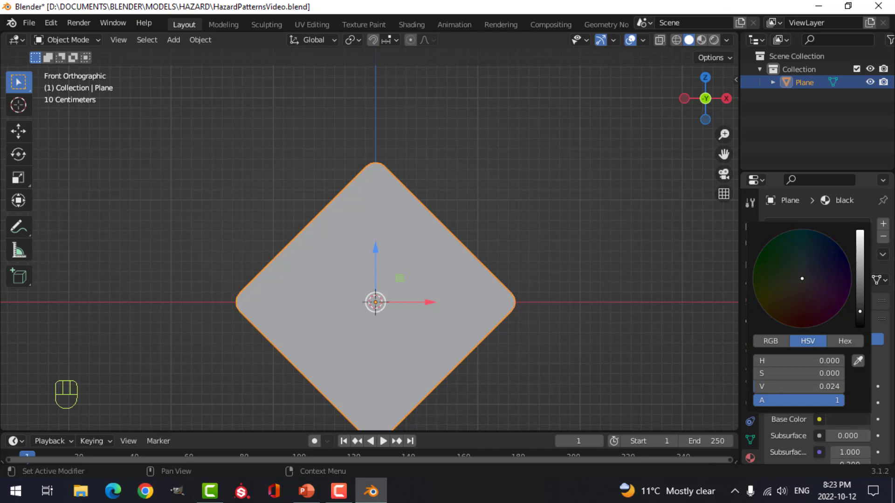
# Switch the viewport to material preview shading and choose another environment lighting image.
pyautogui.scroll(-10, 861, 349)
pyautogui.click(701, 44)
pyautogui.keyDown('shift'); pyautogui.moveTo(568, 289); pyautogui.dragTo(556, 235, button='middle'); pyautogui.keyUp('shift')
pyautogui.click(726, 40)
pyautogui.click(715, 150)
pyautogui.click(523, 194)
pyautogui.moveTo(524, 178); pyautogui.dragTo(557, 178, button='middle')
pyautogui.scroll(3, 538, 181)
# Adjust the black material's surface sliders while checking its reflections on the diamond.
pyautogui.moveTo(837, 362); pyautogui.dragTo(841, 362)
pyautogui.moveTo(847, 361); pyautogui.dragTo(847, 360)
pyautogui.moveTo(608, 261); pyautogui.dragTo(616, 238, button='middle')
pyautogui.scroll(-2, 804, 364)
pyautogui.moveTo(842, 384)
pyautogui.mouseDown()
pyautogui.moveTo(834, 384)
pyautogui.moveTo(852, 383)
pyautogui.mouseUp()
pyautogui.scroll(-4, 851, 389)
pyautogui.click(843, 387)
pyautogui.press('Return')
# In mesh editing, add a second material slot to the diamond with a new material named checkers.
pyautogui.press('KP_1')
pyautogui.scroll(3, 544, 208)
pyautogui.press('Tab')
pyautogui.scroll(-3, 541, 209)
pyautogui.scroll(1, 796, 304)
pyautogui.scroll(10, 797, 303)
pyautogui.click(884, 224)
pyautogui.click(826, 303)
pyautogui.doubleClick(809, 242)
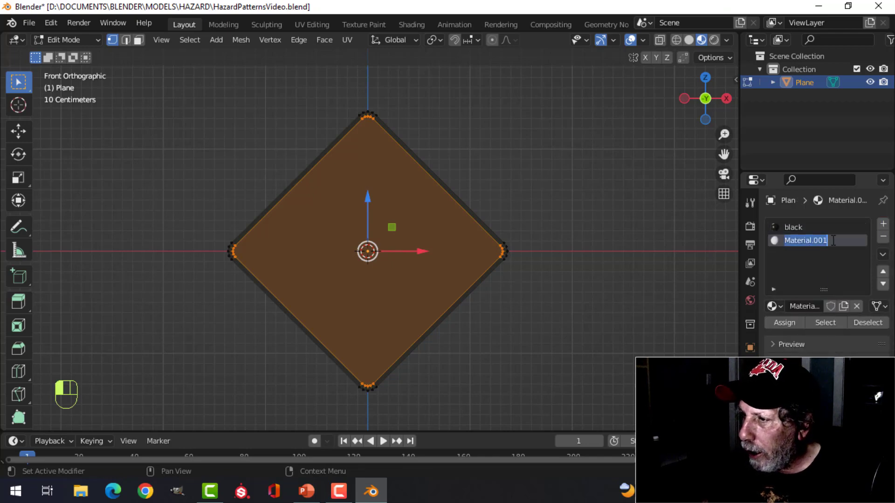
pyautogui.write('checkers')
pyautogui.press('Return')
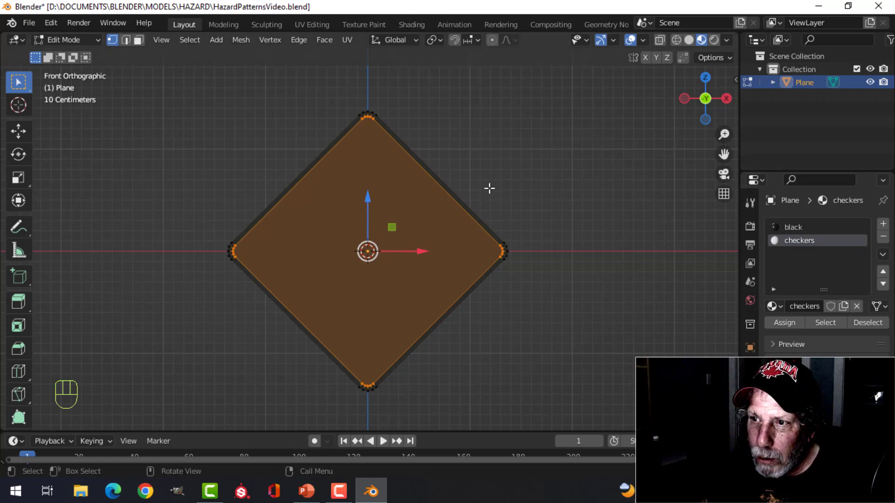
# UV unwrap the selected inner face and switch to the Shading workspace to edit the checkers material.
pyautogui.press('u')
pyautogui.click(530, 192)
pyautogui.click(414, 26)
pyautogui.scroll(-3, 536, 375)
pyautogui.scroll(4, 504, 219)
pyautogui.moveTo(503, 171); pyautogui.dragTo(578, 188, button='middle')
pyautogui.scroll(2, 559, 396)
# Add a Checker Texture node to the checkers material and generate its texture coordinate and mapping nodes.
pyautogui.hotkey('shift', 'a')
pyautogui.moveTo(300, 382)
pyautogui.click(393, 226)
pyautogui.click(274, 364)
pyautogui.scroll(3, 359, 362)
pyautogui.moveTo(380, 369); pyautogui.dragTo(432, 358, button='middle')
pyautogui.hotkey('ctrl', 't')
pyautogui.scroll(2, 295, 381)
pyautogui.moveTo(295, 382)
pyautogui.mouseDown(button='middle')
pyautogui.moveTo(281, 358)
pyautogui.moveTo(308, 373)
pyautogui.mouseUp(button='middle')
pyautogui.scroll(-1, 466, 384)
# Add a ColorRamp node and connect the Checker Texture's Color output to its Fac input.
pyautogui.moveTo(544, 384); pyautogui.dragTo(411, 354, button='middle')
pyautogui.scroll(3, 407, 355)
pyautogui.hotkey('shift', 'a')
pyautogui.moveTo(369, 416)
pyautogui.click(477, 248)
pyautogui.click(382, 342)
pyautogui.scroll(1, 325, 378)
pyautogui.moveTo(321, 371); pyautogui.dragTo(376, 342)
pyautogui.moveTo(476, 389); pyautogui.dragTo(477, 416, button='middle')
pyautogui.press('KP_Decimal')
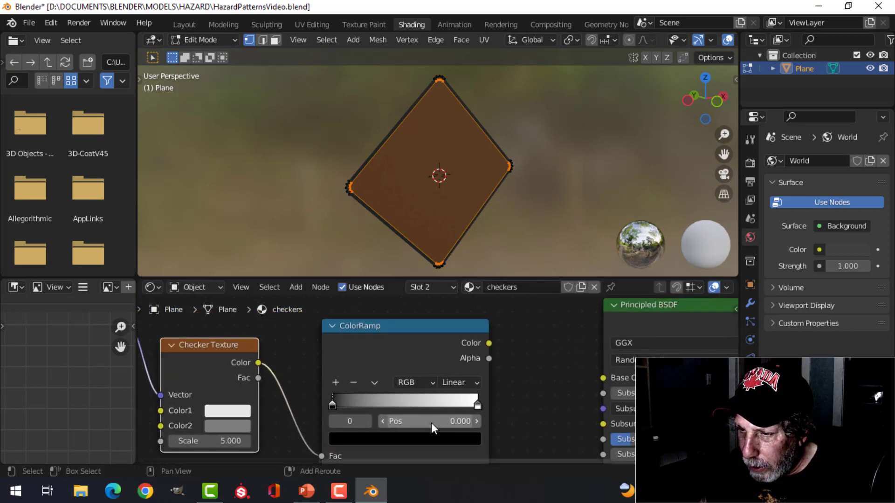
# Bring the ramp's stops together near the middle, color the second one yellow, and connect the ramp to Base Color.
pyautogui.moveTo(335, 404); pyautogui.dragTo(417, 405)
pyautogui.moveTo(474, 405); pyautogui.dragTo(404, 409)
pyautogui.click(423, 439)
pyautogui.click(358, 321)
pyautogui.moveTo(490, 343); pyautogui.dragTo(603, 378)
# Assign the checkers material to the selected inner face and set the Checker Texture scale to 6.
pyautogui.click(749, 396)
pyautogui.click(784, 259)
pyautogui.moveTo(540, 178); pyautogui.dragTo(518, 173, button='middle')
pyautogui.scroll(2, 445, 359)
pyautogui.scroll(-2, 327, 373)
pyautogui.keyDown('shift'); pyautogui.scroll(-3, 327, 373); pyautogui.keyUp('shift')
pyautogui.keyDown('ctrl'); pyautogui.hscroll(-3, 327, 368); pyautogui.keyUp('ctrl')
pyautogui.scroll(2, 327, 364)
pyautogui.click(319, 403)
pyautogui.press('Return')
# Return to the Layout workspace and scale the edge loop along the checkered sign's border.
pyautogui.click(183, 24)
pyautogui.press('Tab')
pyautogui.hotkey('alt', 'a')
pyautogui.moveTo(399, 193); pyautogui.dragTo(405, 223, button='middle')
pyautogui.scroll(-1, 421, 175)
pyautogui.scroll(2, 379, 191)
pyautogui.press('Tab')
pyautogui.scroll(2, 461, 207)
pyautogui.hotkey('alt', 'a')
pyautogui.press('2')
pyautogui.scroll(-1, 465, 209)
pyautogui.keyDown('alt'); pyautogui.click(429, 174); pyautogui.keyUp('alt')
pyautogui.scroll(-3, 516, 185)
pyautogui.scroll(1, 515, 189)
pyautogui.press('s')
# Add a loop cut around the sign's border and bevel it into a thin strip.
pyautogui.scroll(2, 437, 182)
pyautogui.hotkey('ctrl', 'r')
pyautogui.click(379, 130)
pyautogui.scroll(2, 447, 149)
pyautogui.hotkey('ctrl', 'b')
pyautogui.scroll(-3, 466, 133)
pyautogui.click(466, 125)
# Add a third material for the border strip and give it the checker ramp's yellow as base color.
pyautogui.click(883, 224)
pyautogui.click(820, 306)
pyautogui.click(412, 24)
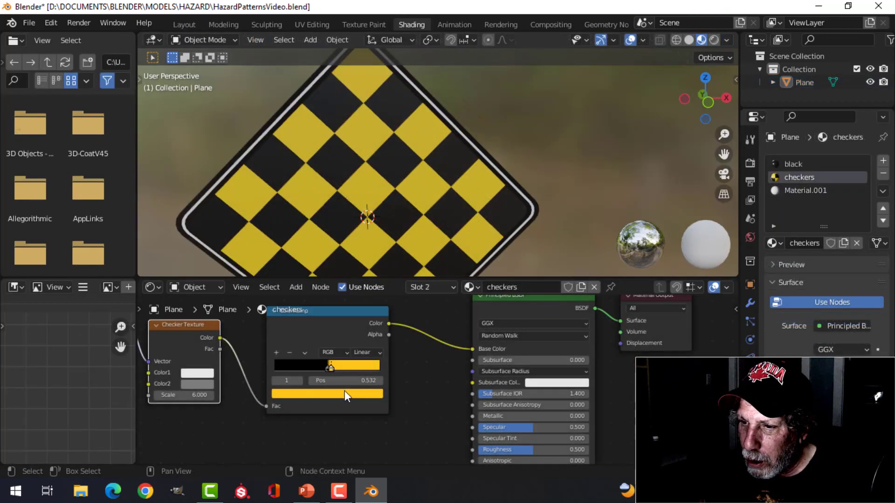
pyautogui.click(345, 393)
pyautogui.click(325, 348)
pyautogui.click(797, 191)
pyautogui.click(567, 348)
pyautogui.press('Return')
# Back in the Layout workspace, move the checkered sign along negative X, clear of the origin.
pyautogui.click(185, 25)
pyautogui.scroll(-5, 487, 237)
pyautogui.moveTo(479, 244)
pyautogui.keyDown('shift'); pyautogui.mouseDown(button='middle')
pyautogui.moveTo(456, 295)
pyautogui.moveTo(450, 245)
pyautogui.moveTo(486, 221)
pyautogui.moveTo(445, 252)
pyautogui.mouseUp(button='middle'); pyautogui.keyUp('shift')
pyautogui.scroll(2, 316, 222)
pyautogui.press('KP_1')
pyautogui.click(458, 250)
pyautogui.scroll(-4, 426, 289)
pyautogui.moveTo(416, 250); pyautogui.dragTo(211, 252)
# Add a second mesh plane at the origin and rotate its geometry 90° about X.
pyautogui.scroll(1, 441, 277)
pyautogui.keyDown('shift'); pyautogui.moveTo(441, 277); pyautogui.dragTo(458, 280, button='middle'); pyautogui.keyUp('shift')
pyautogui.hotkey('shift', 'a')
pyautogui.moveTo(409, 208)
pyautogui.click(491, 207)
pyautogui.press('Tab')
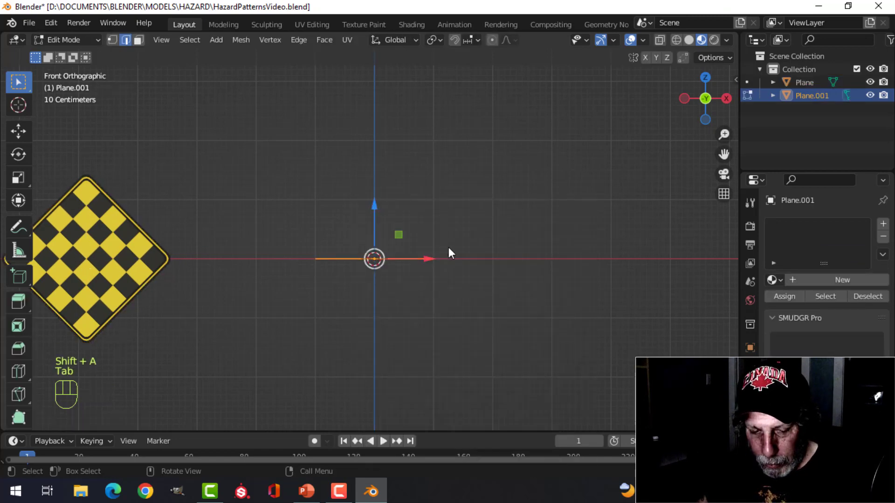
pyautogui.write('rx90')
pyautogui.click(466, 247)
# Scale the new plane uniformly and along Z into an upright rectangle, and switch to vertex selection.
pyautogui.scroll(-1, 561, 244)
pyautogui.press('s')
pyautogui.click(517, 249)
pyautogui.press('s')
pyautogui.press('z')
pyautogui.click(553, 380)
pyautogui.scroll(3, 481, 262)
pyautogui.scroll(-1, 483, 260)
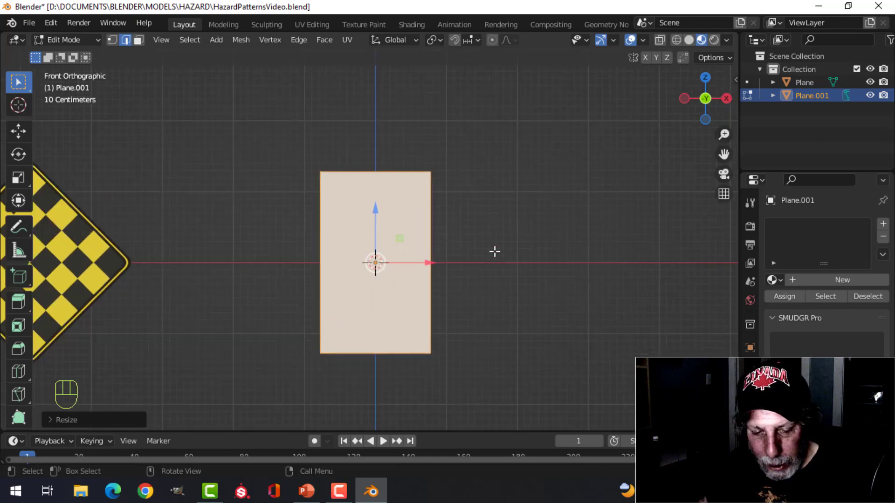
pyautogui.press('1')
pyautogui.scroll(2, 496, 250)
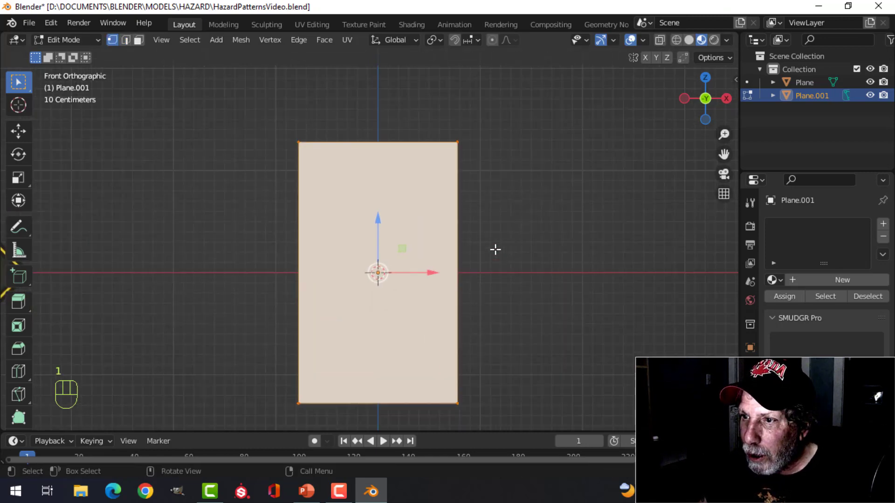
# Round the rectangle's four corners with a vertex bevel about 0.15 m wide.
pyautogui.moveTo(495, 250)
pyautogui.keyDown('shift'); pyautogui.mouseDown(button='middle')
pyautogui.moveTo(490, 262)
pyautogui.moveTo(497, 237)
pyautogui.mouseUp(button='middle'); pyautogui.keyUp('shift')
pyautogui.scroll(-1, 490, 259)
pyautogui.hotkey('shift', 'ctrl', 'b')
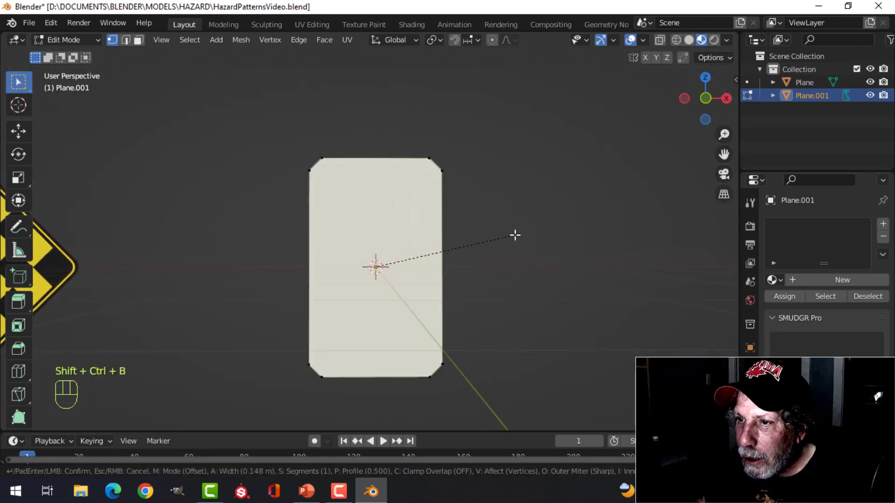
pyautogui.click(511, 234)
# Inset the whole rectangle face slightly to form a thin border around its edge.
pyautogui.press('a')
pyautogui.scroll(2, 511, 234)
pyautogui.keyDown('shift'); pyautogui.moveTo(511, 233); pyautogui.dragTo(554, 214, button='middle'); pyautogui.keyUp('shift')
pyautogui.scroll(2, 531, 218)
pyautogui.press('i')
pyautogui.click(552, 217)
# Give the rectangle the existing black material in Object Mode, and return to Edit Mode.
pyautogui.press('Tab')
pyautogui.click(773, 280)
pyautogui.click(693, 300)
pyautogui.scroll(-1, 527, 240)
pyautogui.press('Tab')
# Add a second material named "stripes" to the rectangle and assign it to the selected inner face.
pyautogui.click(882, 226)
pyautogui.click(814, 304)
pyautogui.doubleClick(806, 240)
pyautogui.write('stripes')
pyautogui.press('Return')
pyautogui.click(795, 321)
# UV-unwrap the selected inner face and return to Object Mode.
pyautogui.press('u')
pyautogui.click(539, 247)
pyautogui.press('Tab')
# In the Shading workspace, add a Wave Texture node to the stripes material, well before the Principled BSDF.
pyautogui.click(411, 24)
pyautogui.scroll(-2, 410, 357)
pyautogui.moveTo(398, 351); pyautogui.dragTo(416, 370, button='middle')
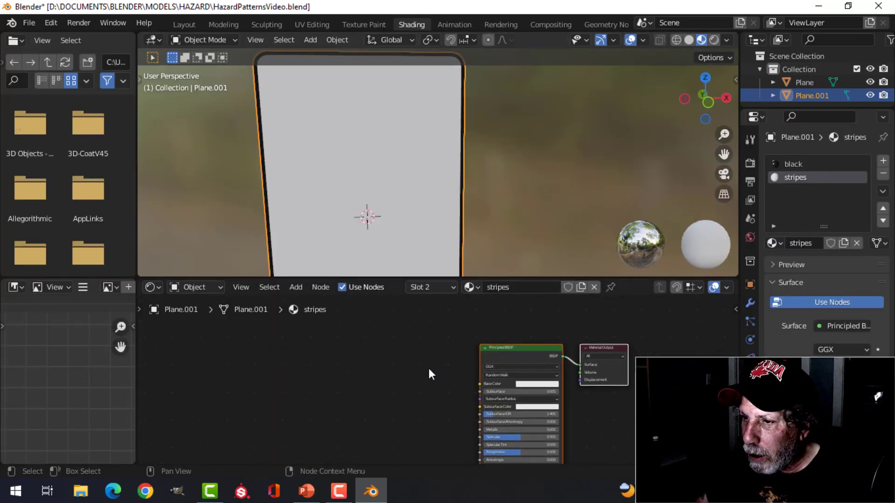
pyautogui.keyDown('ctrl'); pyautogui.hscroll(-3, 429, 369); pyautogui.keyUp('ctrl')
pyautogui.hotkey('shift', 'a')
pyautogui.moveTo(400, 369)
pyautogui.click(498, 368)
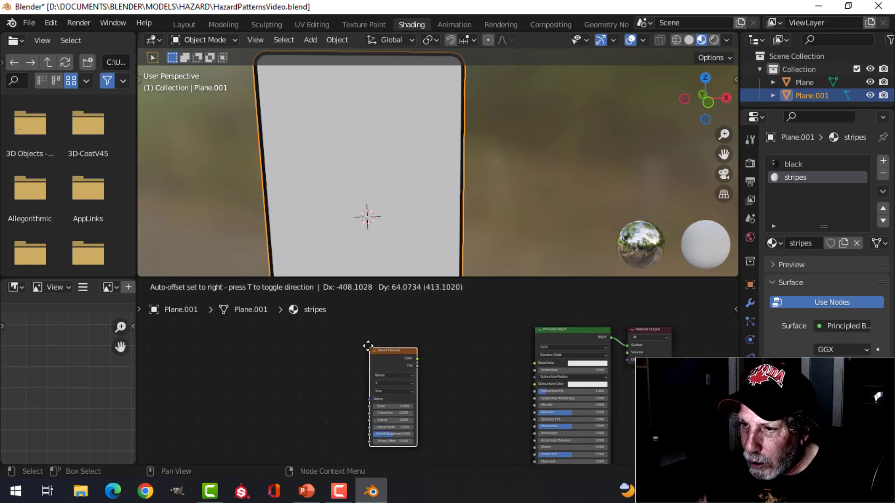
pyautogui.click(368, 346)
# Add Mapping and Texture Coordinate nodes to the Wave Texture and feed the UV output into the Mapping vector.
pyautogui.hotkey('ctrl', 't')
pyautogui.scroll(1, 311, 371)
pyautogui.scroll(2, 312, 372)
pyautogui.moveTo(259, 366); pyautogui.dragTo(298, 363)
pyautogui.scroll(-2, 425, 362)
# Copy the black-yellow ColorRamp node from the checkered sign's material into the rectangle's stripes material.
pyautogui.keyDown('shift'); pyautogui.moveTo(617, 353); pyautogui.dragTo(458, 358, button='middle'); pyautogui.keyUp('shift')
pyautogui.scroll(-4, 426, 234)
pyautogui.click(172, 197)
pyautogui.scroll(-2, 596, 375)
pyautogui.click(798, 178)
pyautogui.click(474, 328)
pyautogui.click(414, 156)
pyautogui.click(446, 364)
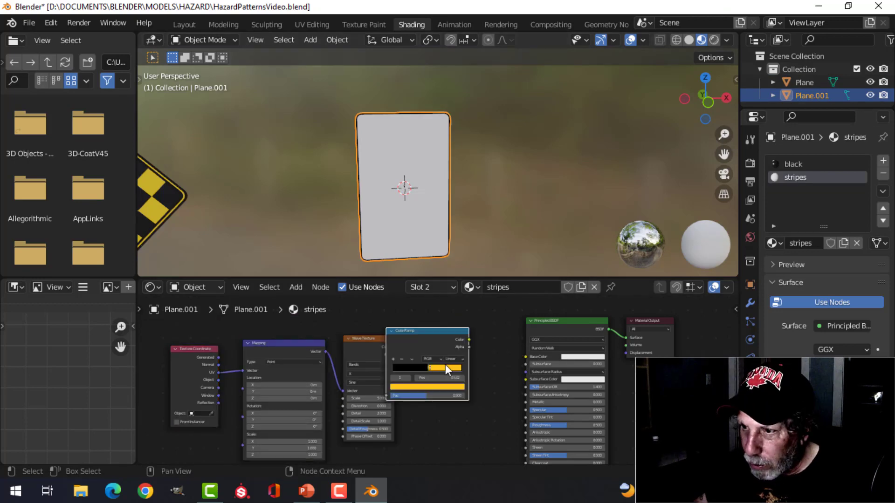
# Connect the Wave Texture color to the ColorRamp factor and the ramp's color to the Principled BSDF base color.
pyautogui.scroll(2, 477, 380)
pyautogui.moveTo(477, 381); pyautogui.dragTo(430, 356, button='middle')
pyautogui.moveTo(385, 316); pyautogui.dragTo(417, 319)
pyautogui.scroll(2, 325, 334)
pyautogui.moveTo(312, 317); pyautogui.dragTo(339, 395)
pyautogui.scroll(1, 469, 359)
pyautogui.scroll(-1, 335, 369)
pyautogui.scroll(1, 457, 392)
pyautogui.moveTo(451, 336); pyautogui.dragTo(499, 354)
# Set the Mapping node's Z rotation to -45° to slant the stripes diagonally.
pyautogui.scroll(-2, 363, 368)
pyautogui.moveTo(286, 389); pyautogui.dragTo(398, 328, button='middle')
pyautogui.scroll(3, 394, 381)
pyautogui.scroll(2, 390, 199)
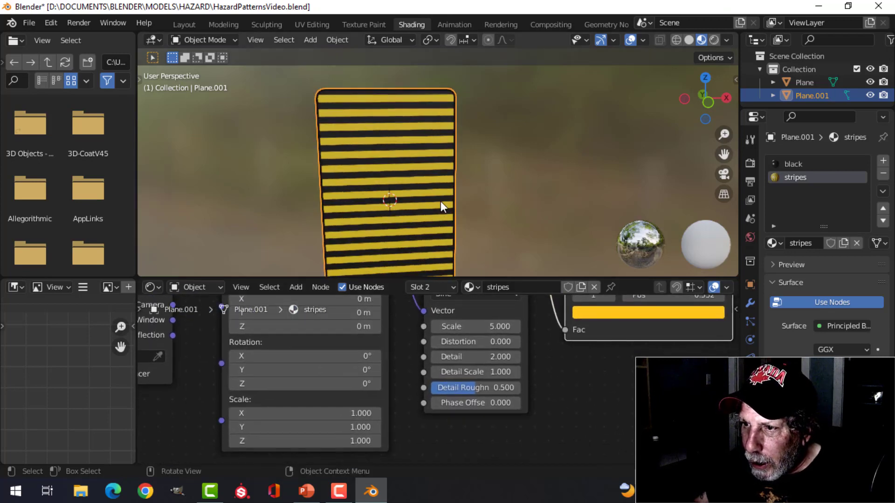
pyautogui.scroll(-1, 385, 410)
pyautogui.moveTo(407, 412); pyautogui.dragTo(446, 395, button='middle')
pyautogui.scroll(1, 445, 387)
pyautogui.click(395, 357)
pyautogui.write('-45')
pyautogui.press('Return')
pyautogui.scroll(-1, 496, 432)
pyautogui.scroll(-1, 413, 226)
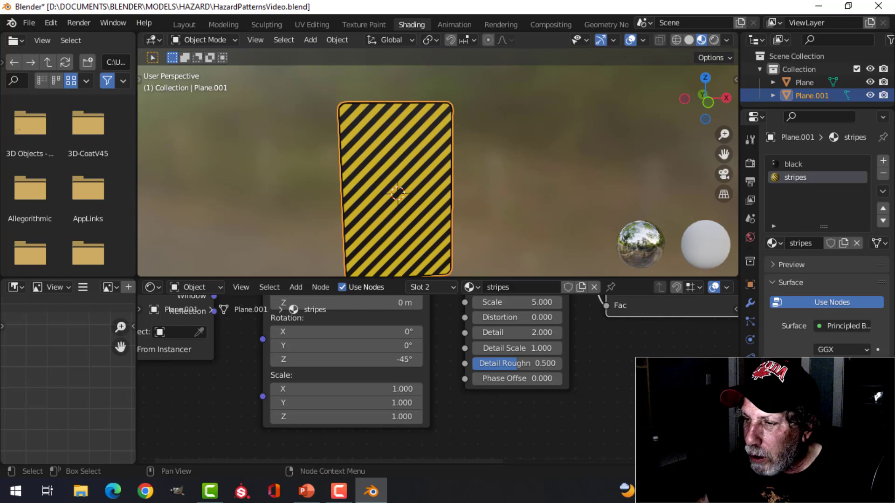
# Set the Wave Texture's scale to 2 for wider stripes.
pyautogui.scroll(1, 538, 454)
pyautogui.keyDown('ctrl'); pyautogui.scroll(-2, 466, 396); pyautogui.keyUp('ctrl')
pyautogui.doubleClick(431, 361)
pyautogui.write('2')
pyautogui.press('Return')
# Back in the Layout workspace, select the striped sign and set its stripes material's roughness to 0.3.
pyautogui.click(185, 24)
pyautogui.scroll(-6, 455, 232)
pyautogui.hotkey('alt', 'a')
pyautogui.scroll(4, 392, 267)
pyautogui.moveTo(379, 267); pyautogui.dragTo(431, 261, button='middle')
pyautogui.scroll(2, 398, 245)
pyautogui.keyDown('shift'); pyautogui.click(396, 244); pyautogui.keyUp('shift')
pyautogui.scroll(-8, 826, 362)
pyautogui.moveTo(839, 387); pyautogui.dragTo(839, 383)
pyautogui.scroll(-3, 846, 416)
pyautogui.scroll(-4, 846, 394)
pyautogui.write('0.3')
pyautogui.press('Return')
# In front view, scale the striped sign's inner border edge loop uniformly and along X to adjust the black border's width.
pyautogui.moveTo(420, 224); pyautogui.dragTo(474, 240, button='middle')
pyautogui.scroll(2, 473, 241)
pyautogui.press('KP_1')
pyautogui.scroll(3, 457, 200)
pyautogui.keyDown('shift'); pyautogui.moveTo(482, 213); pyautogui.dragTo(417, 274, button='middle'); pyautogui.keyUp('shift')
pyautogui.press('Tab')
pyautogui.hotkey('alt', 'a')
pyautogui.press('2')
pyautogui.keyDown('alt'); pyautogui.keyDown('shift'); pyautogui.click(410, 132); pyautogui.keyUp('shift'); pyautogui.keyUp('alt')
pyautogui.press('s')
pyautogui.click(529, 151)
pyautogui.press('s')
pyautogui.press('x')
pyautogui.click(529, 273)
# Add a centered loop cut around the black border and bevel it into a narrow strip of faces.
pyautogui.scroll(3, 497, 206)
pyautogui.keyDown('shift'); pyautogui.moveTo(498, 206); pyautogui.dragTo(471, 244, button='middle'); pyautogui.keyUp('shift')
pyautogui.hotkey('ctrl', 'r')
pyautogui.click(517, 130)
pyautogui.rightClick(525, 132)
pyautogui.hotkey('ctrl', 'b')
pyautogui.scroll(-3, 601, 161)
pyautogui.click(615, 137)
# Add a third slot with the checkered sign's yellow strip material, name it "yellow", and assign it to the border strip.
pyautogui.scroll(10, 808, 255)
pyautogui.click(882, 225)
pyautogui.click(771, 306)
pyautogui.click(652, 364)
pyautogui.doubleClick(800, 255)
pyautogui.write('yellow')
pyautogui.press('Return')
pyautogui.click(784, 322)
pyautogui.scroll(-3, 533, 171)
pyautogui.hotkey('alt', 'a')
pyautogui.press('Tab')
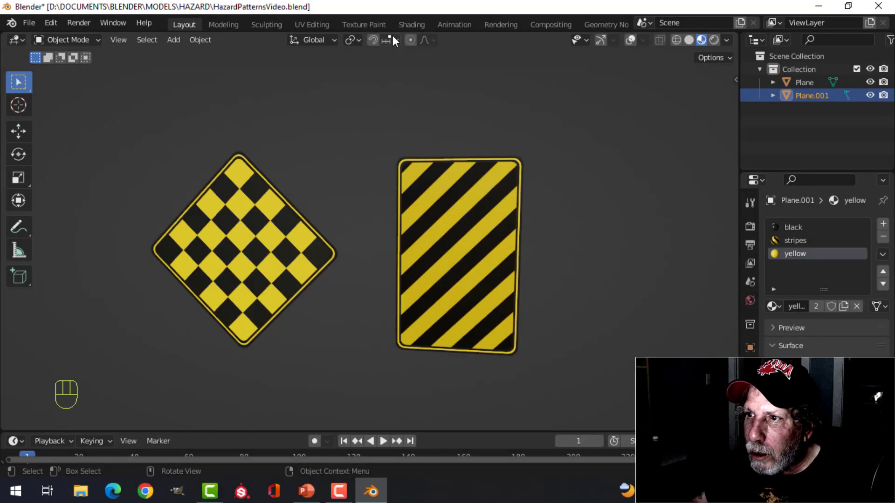
# In the Shading workspace, set the stripes material's ColorRamp stop position to 0.5 to balance the stripe widths.
pyautogui.click(416, 25)
pyautogui.click(803, 177)
pyautogui.scroll(4, 517, 338)
pyautogui.scroll(3, 465, 368)
pyautogui.click(469, 345)
pyautogui.write('.5')
pyautogui.press('Return')
# Back in the Layout workspace, examine both hazard signs up close and from different angles.
pyautogui.click(184, 24)
pyautogui.moveTo(426, 277); pyautogui.dragTo(414, 278, button='middle')
pyautogui.scroll(2, 415, 274)
pyautogui.scroll(-2, 412, 276)
pyautogui.keyDown('shift'); pyautogui.moveTo(397, 286); pyautogui.dragTo(449, 260, button='middle'); pyautogui.keyUp('shift')
pyautogui.scroll(3, 420, 278)
pyautogui.scroll(-3, 447, 264)
pyautogui.scroll(4, 428, 272)
pyautogui.scroll(-1, 264, 256)
pyautogui.moveTo(493, 273); pyautogui.dragTo(559, 264, button='middle')
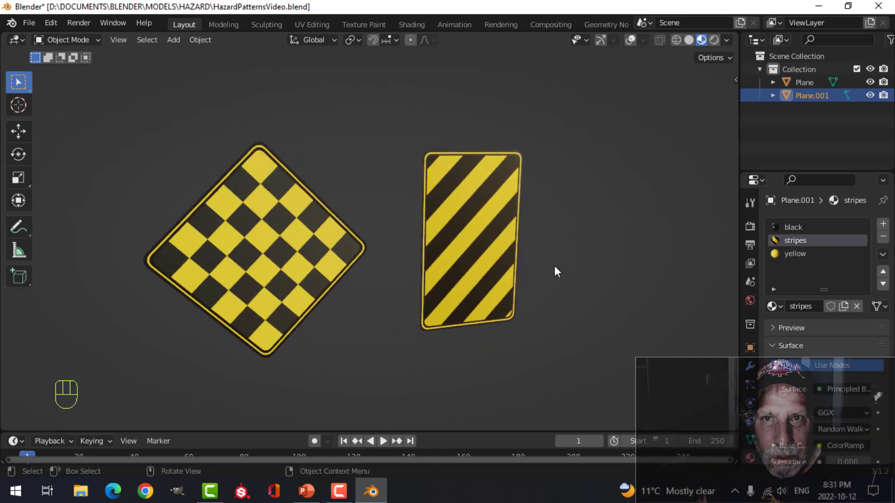